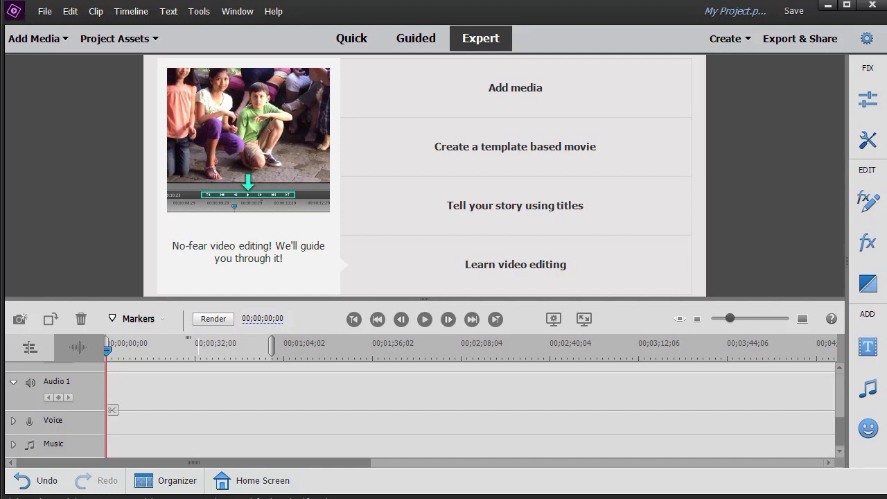
- Add notsynced.mp4 to the timeline, video on Video 1 and audio on Audio 1, then close Project Assets
left_click(108, 40)
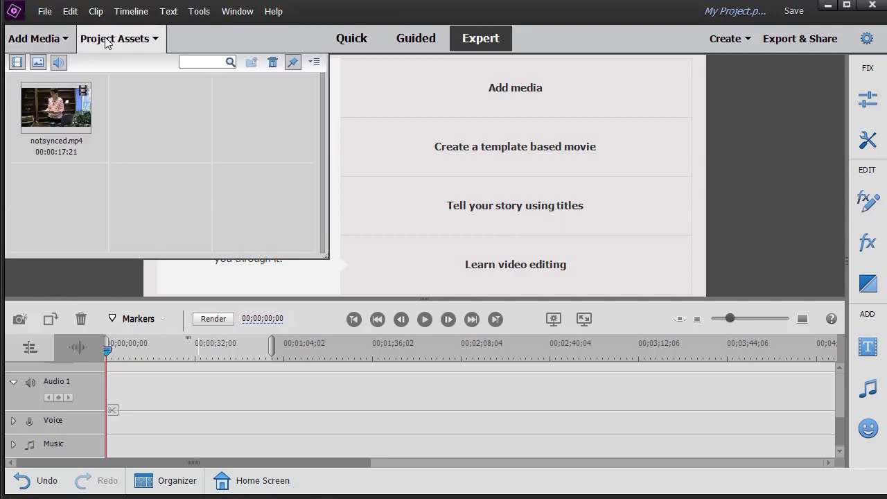
left_click_drag(59, 112, 97, 403)
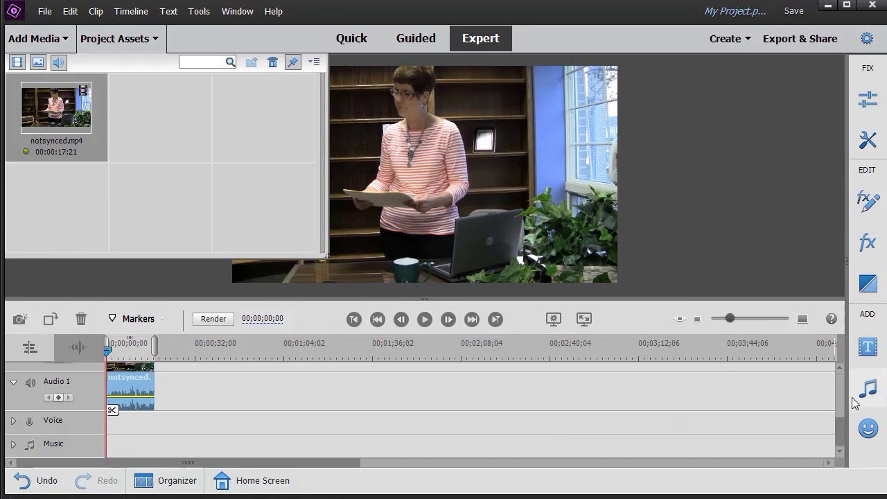
left_click_drag(839, 429, 832, 420)
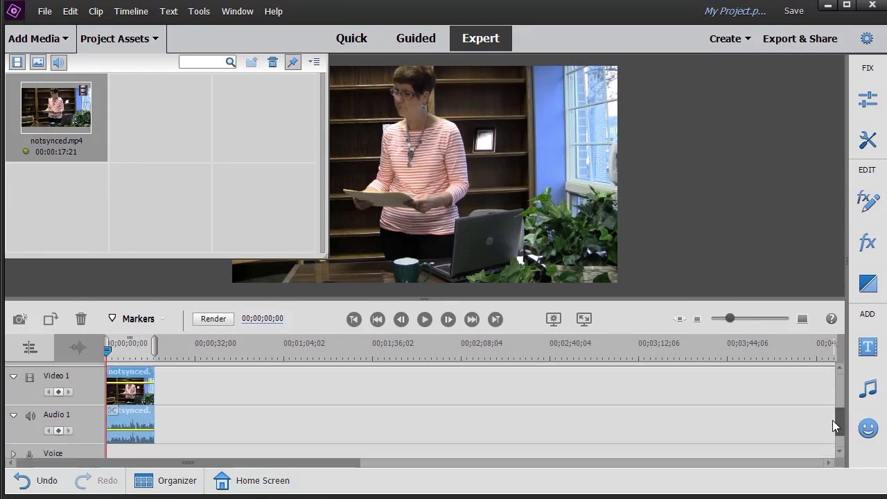
left_click(115, 38)
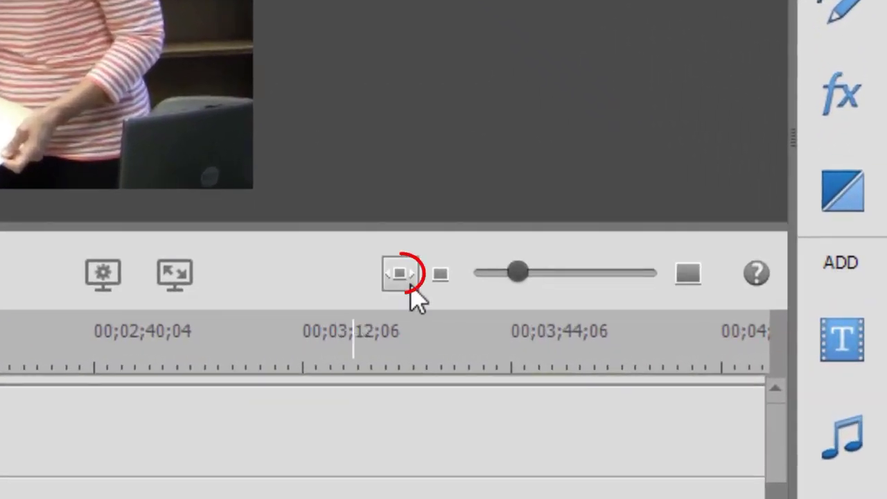
- Fit the whole clip in the timeline view and unlink notsynced.mp4's audio from its video
left_click(402, 284)
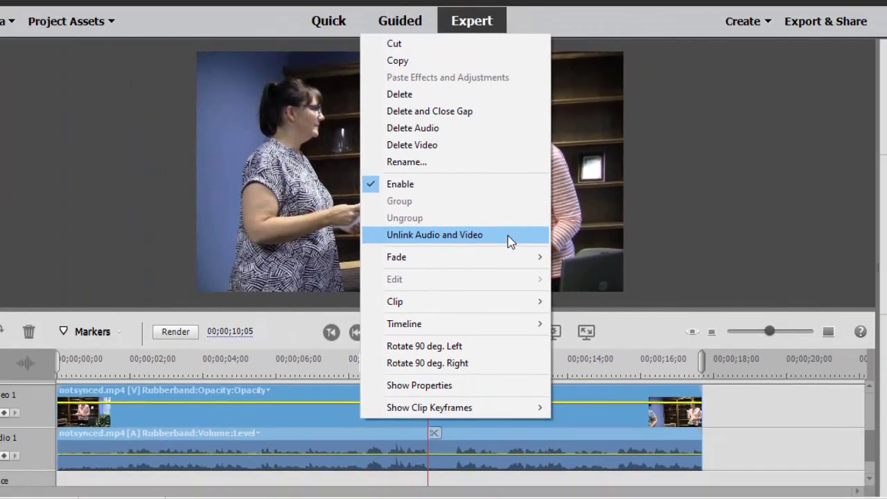
left_click(437, 277)
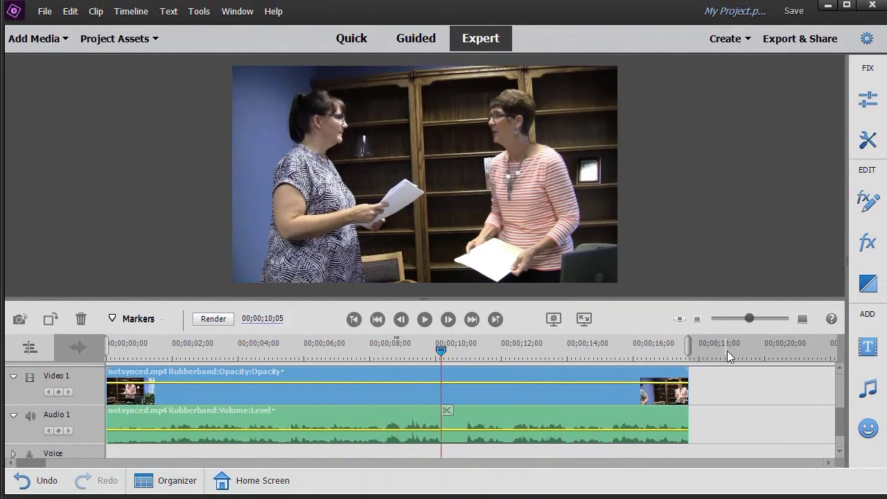
left_click(747, 386)
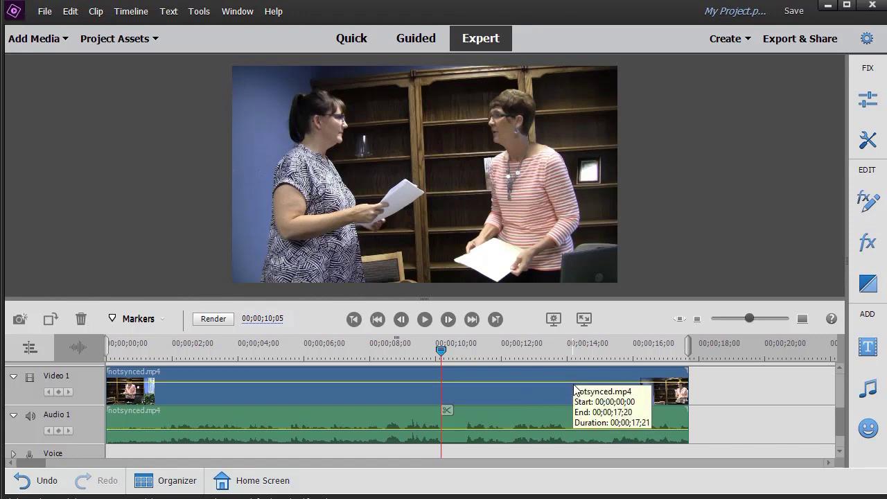
key("Home")
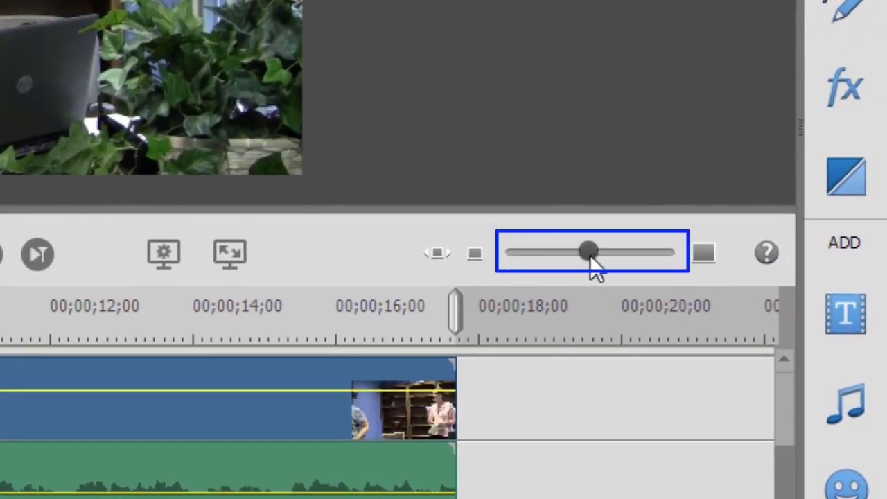
- Zoom the timeline to single frames and drag the video alone to start at 00;00;00;04
left_click_drag(591, 260, 662, 264)
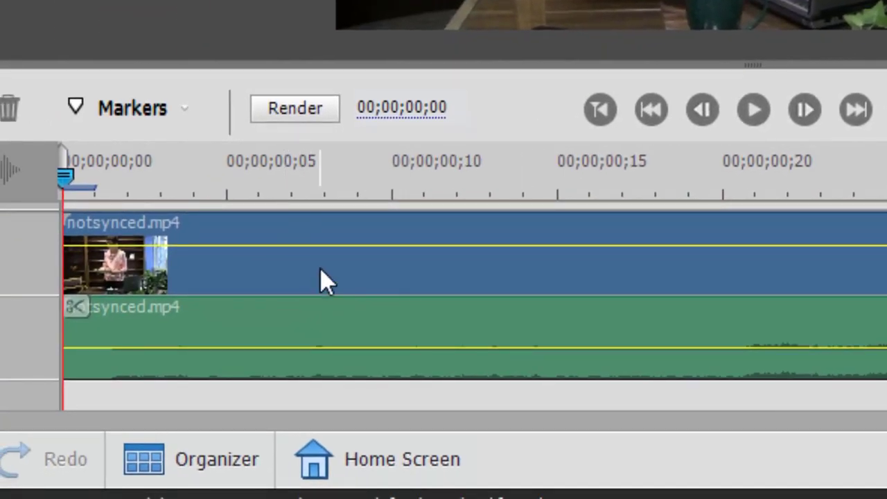
left_click(358, 273)
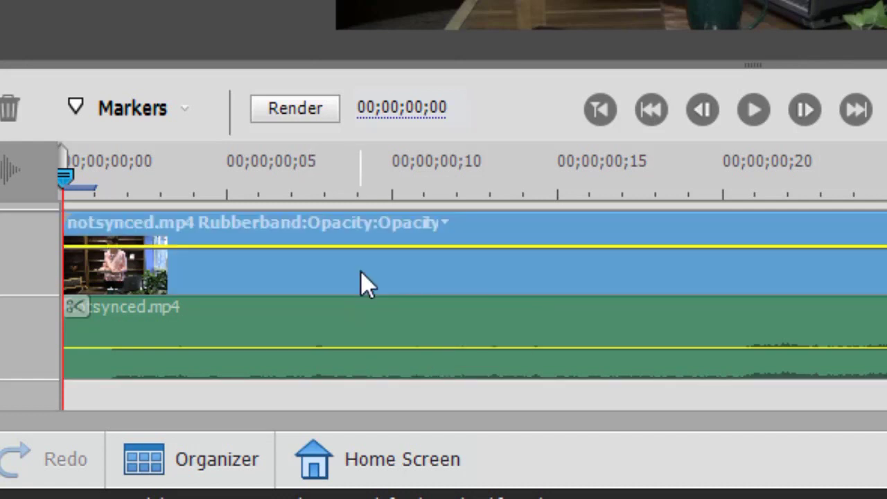
left_click_drag(360, 275, 501, 280)
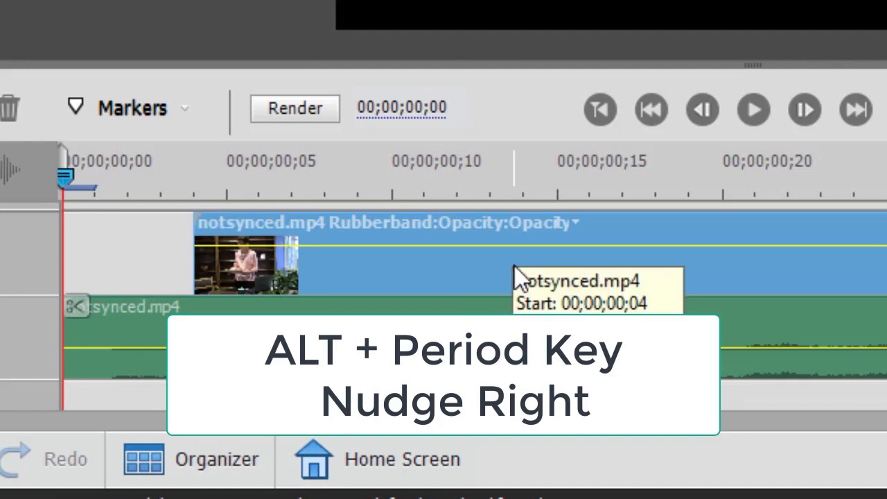
- Nudge the video frame by frame with Alt+Period and Alt+Comma until it starts at 00;00;00;06
key("alt+period")
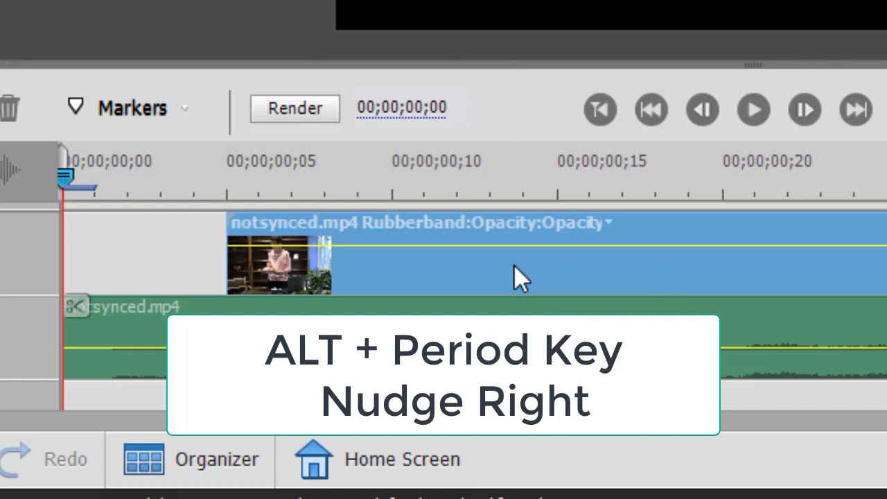
key("alt+period")
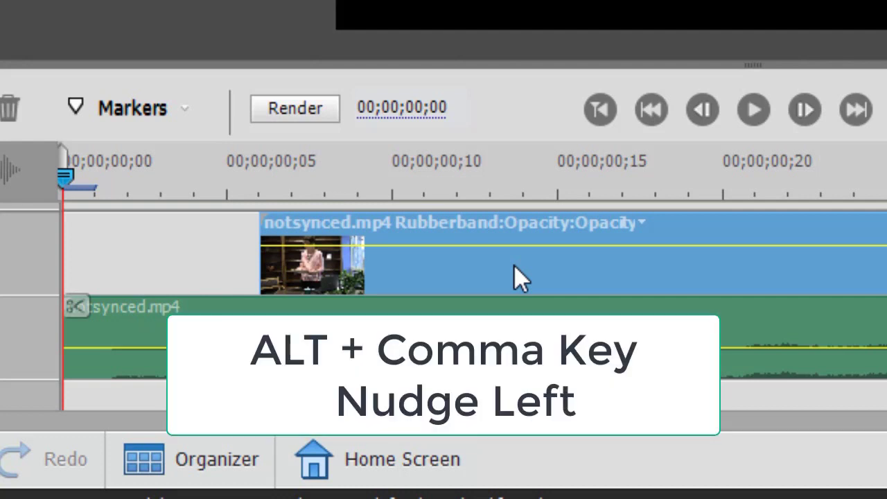
key("alt+comma")
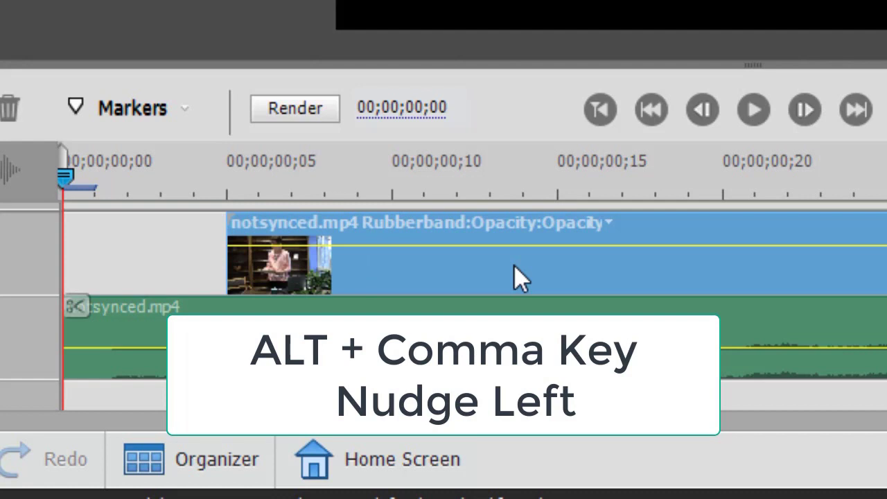
key("alt+period")
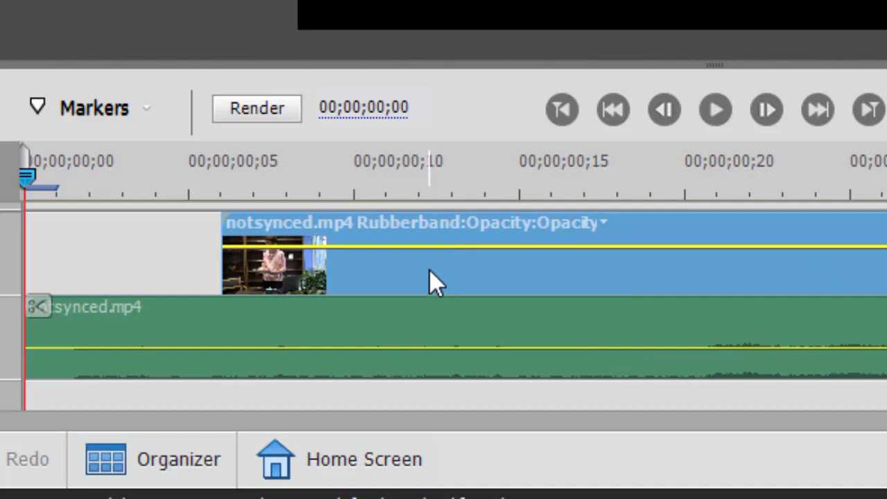
- Shift the video later to about 00;00;00;14 and play the timeline to check sync
key("alt+Right")
key("alt+Right")
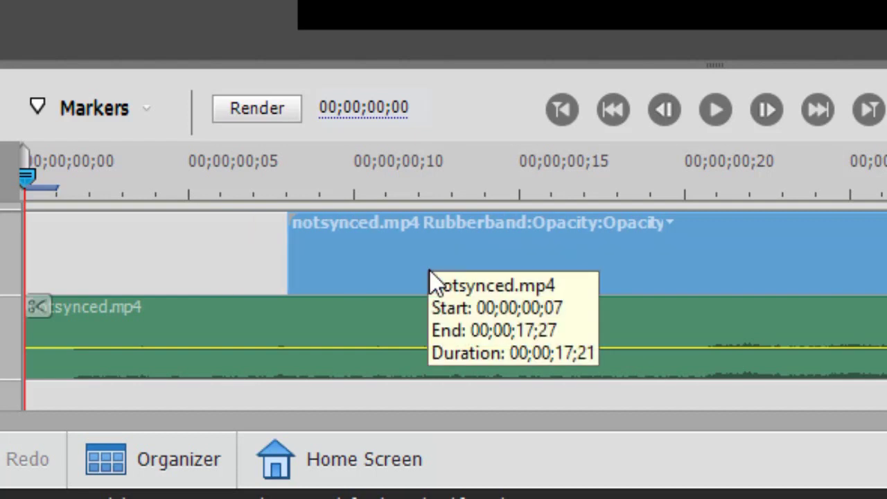
key("alt+Right")
key("alt+Right")
key("alt+Right")
key("alt+Right")
key("alt+Right")
key("alt+Right")
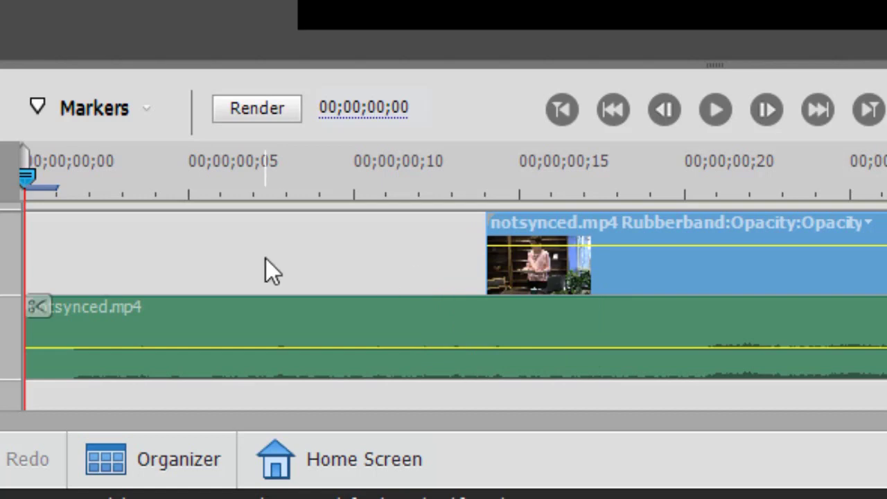
key("space")
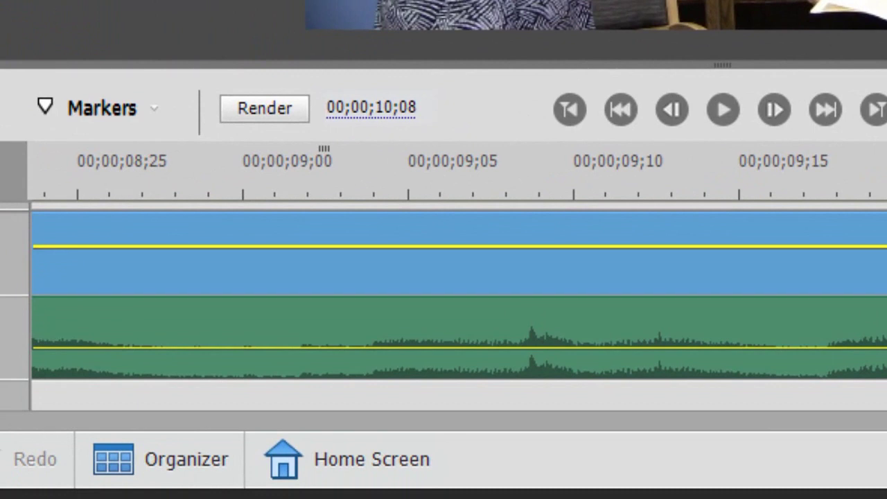
key("Home")
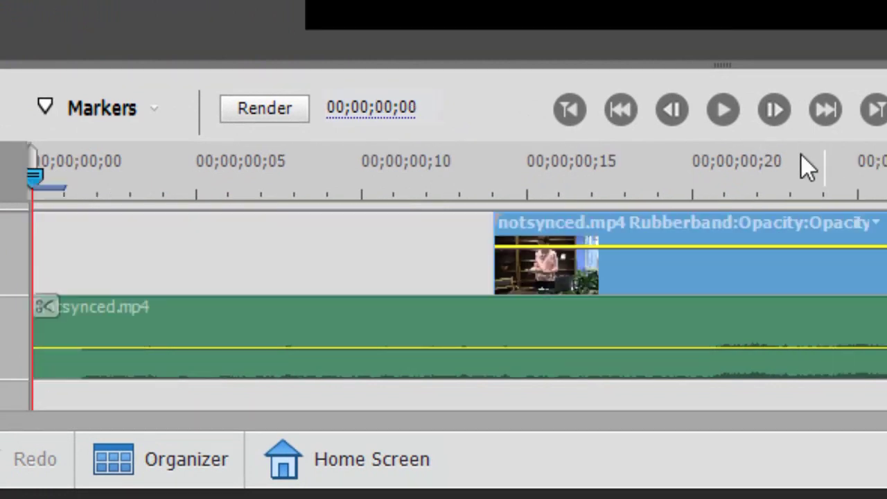
- Split the audio at 00;00;00;14 and delete the leading 14 frames so both tracks start at zero
left_click(494, 198)
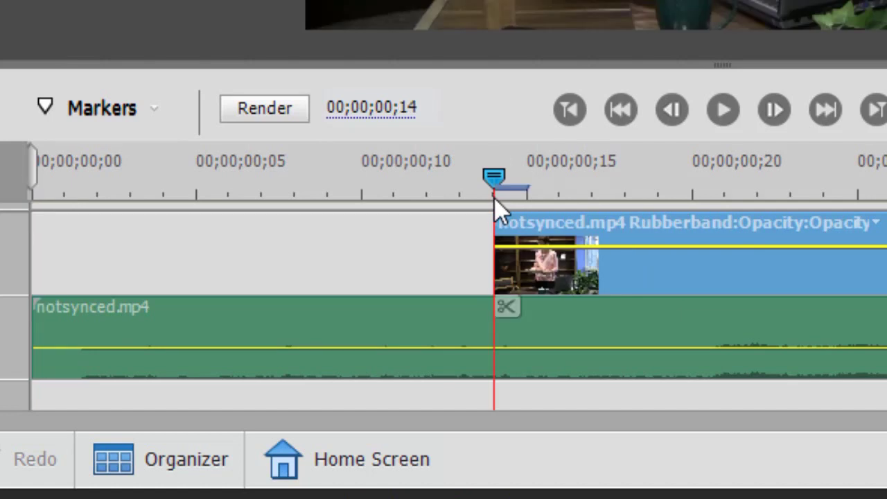
left_click(381, 322)
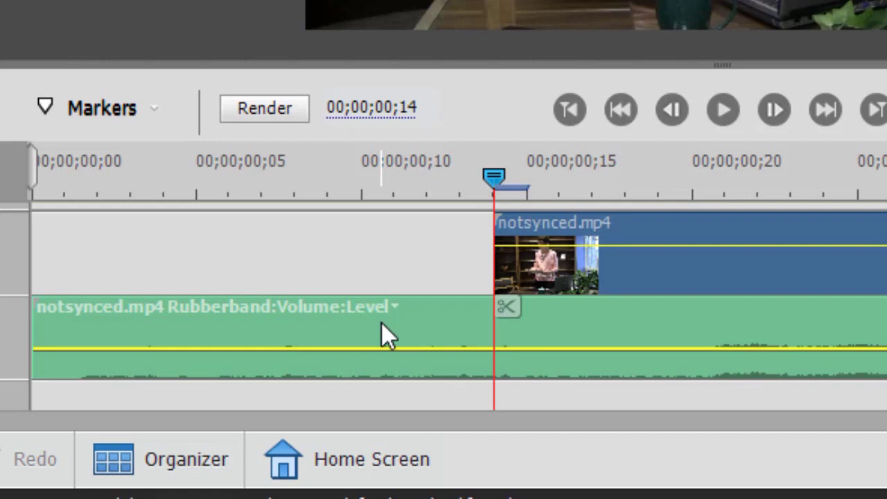
left_click(509, 309)
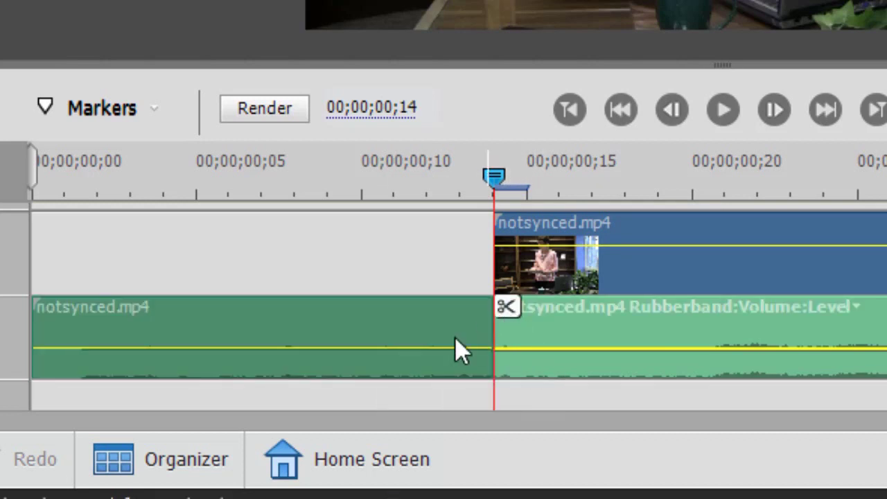
left_click(289, 327)
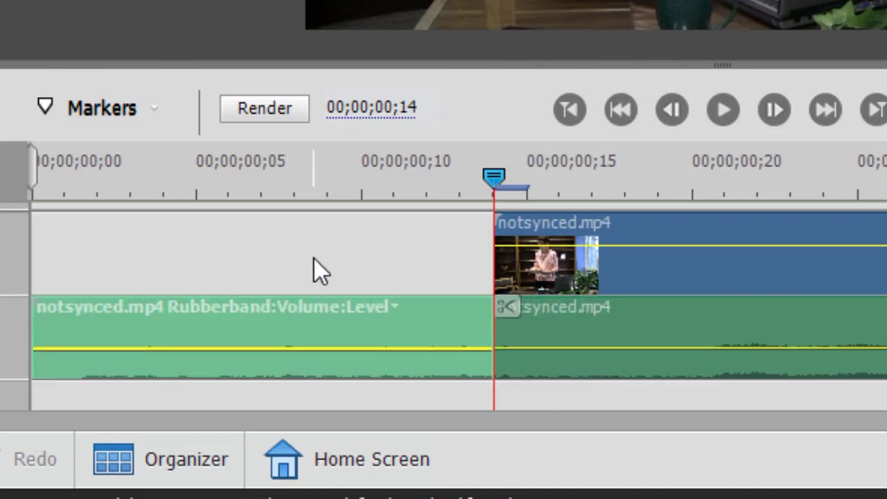
key("Delete")
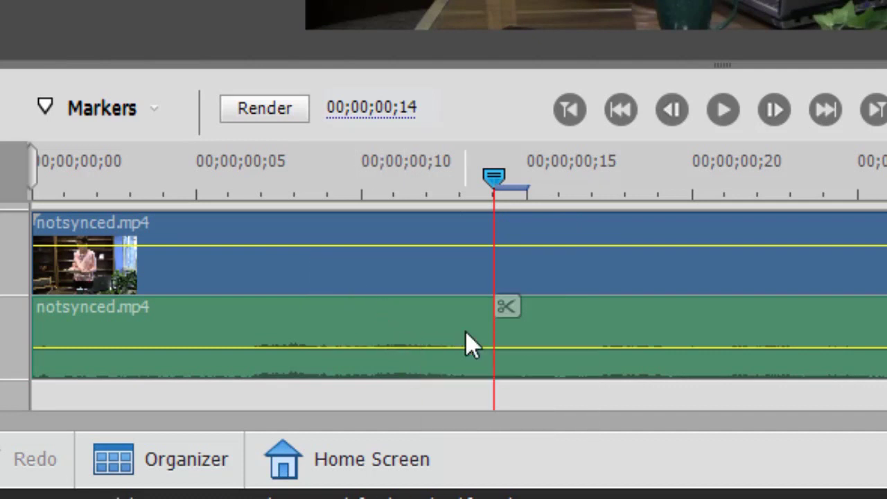
- Split the video at 00;00;17;07 and delete its trailing 14 frames to end with the audio
left_click(533, 272)
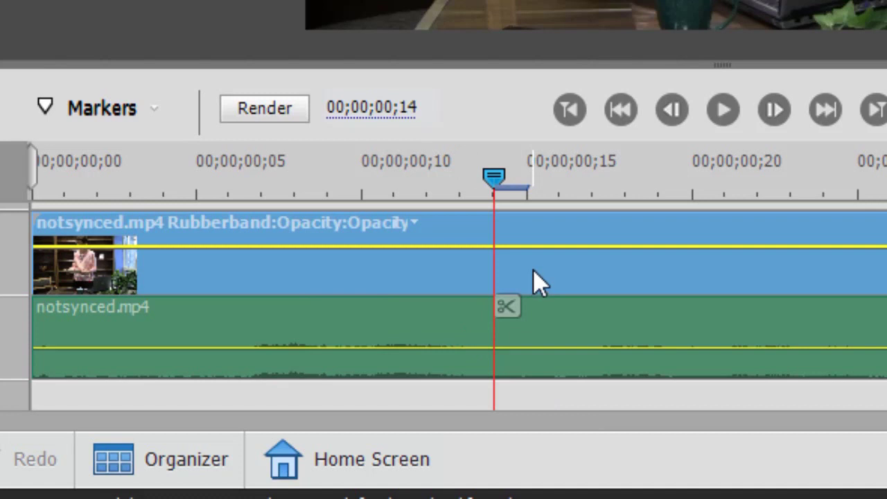
key("End")
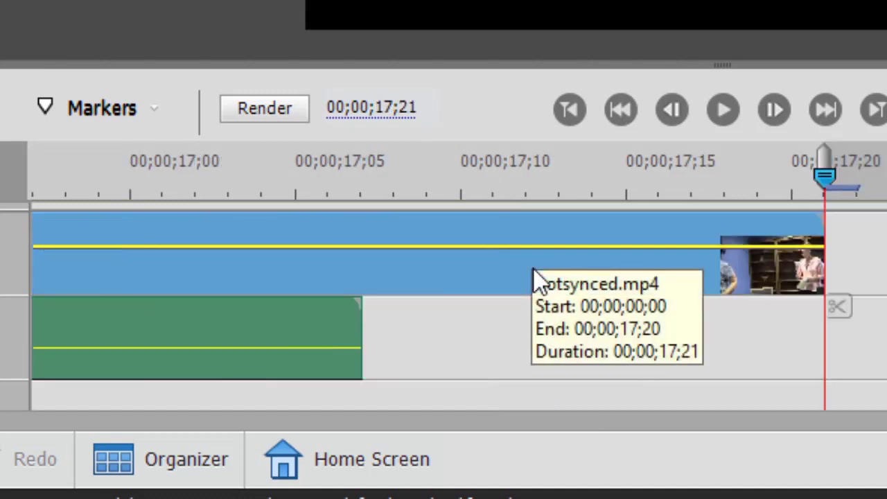
left_click(360, 195)
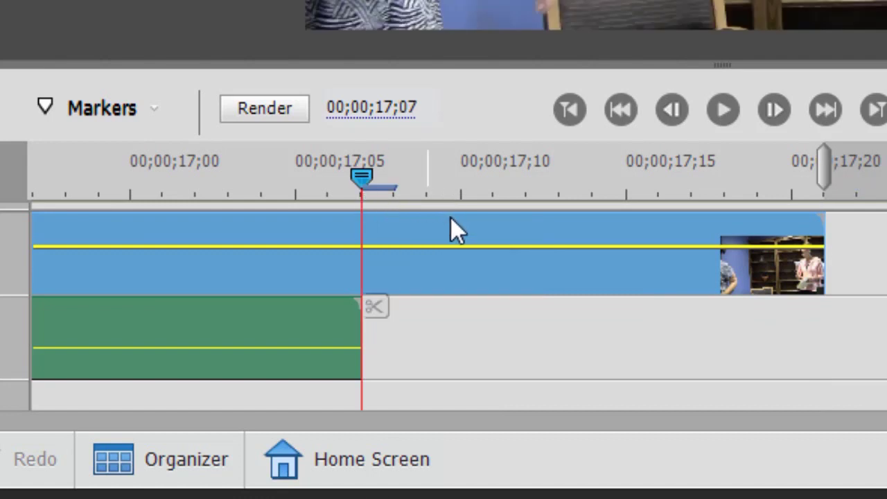
left_click(375, 309)
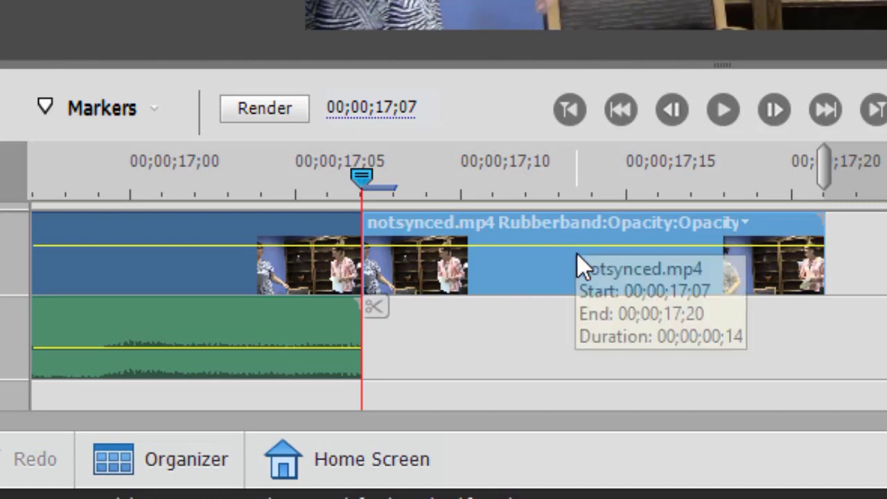
key("Delete")
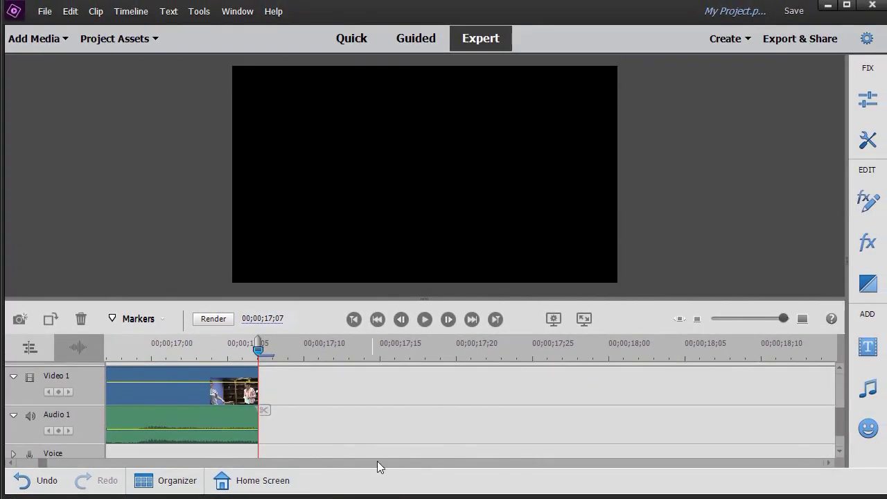
left_click(697, 320)
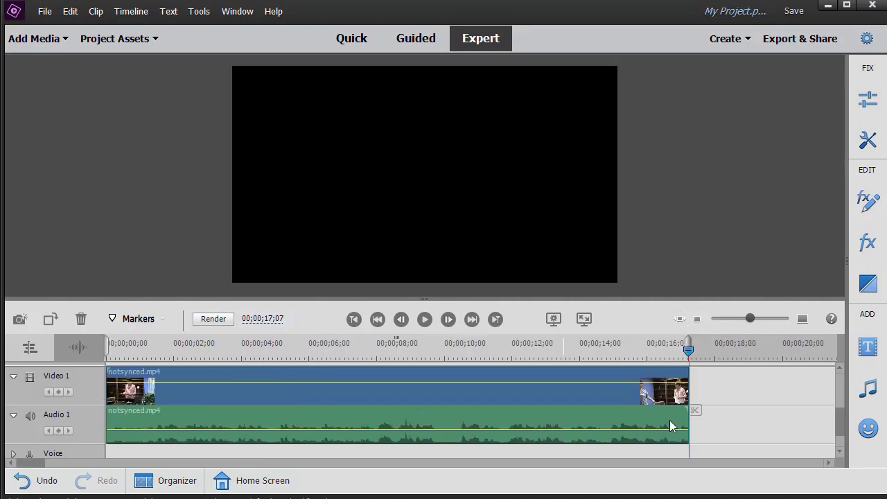
- Select both the trimmed audio and video clips and apply Link Audio and Video
left_click(636, 426)
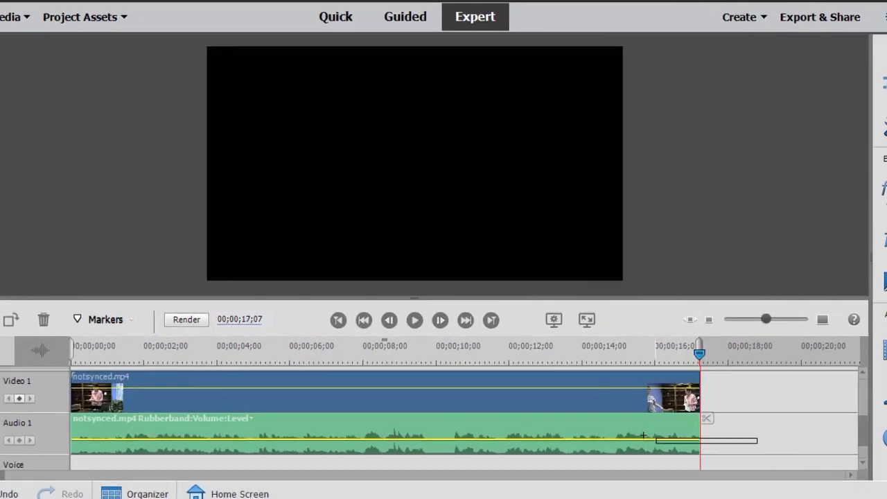
left_click(628, 388)
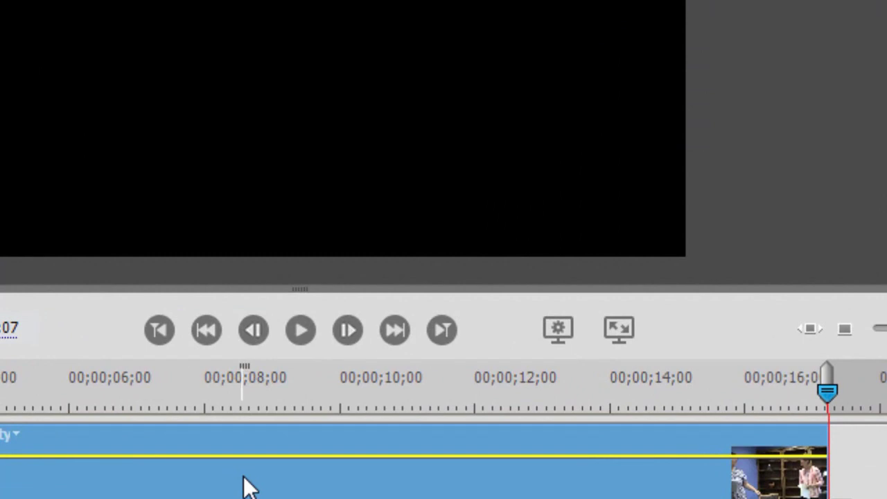
right_click(248, 485)
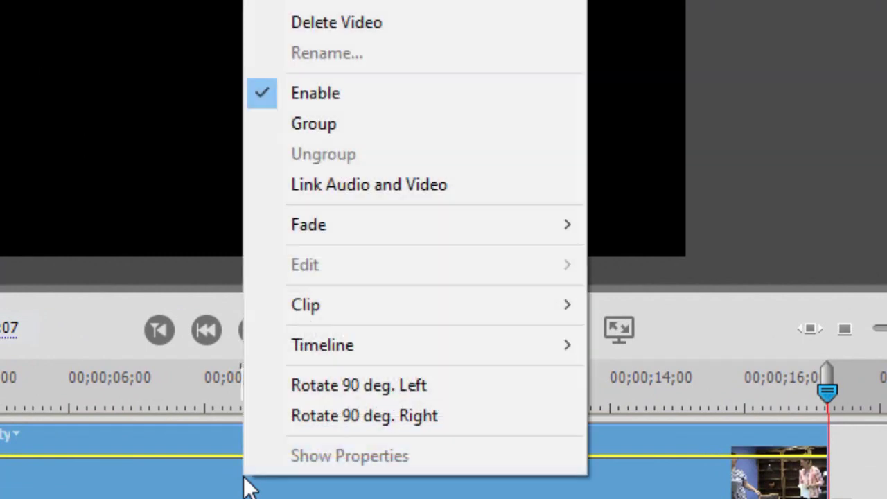
left_click(412, 190)
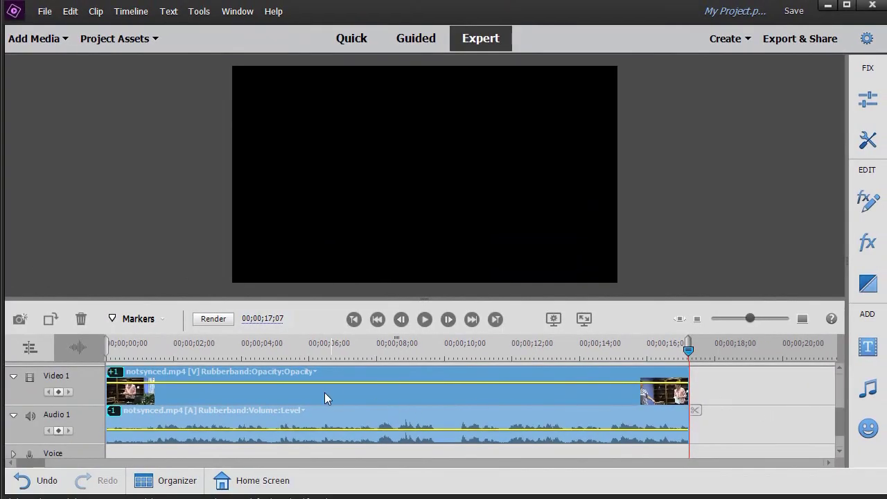